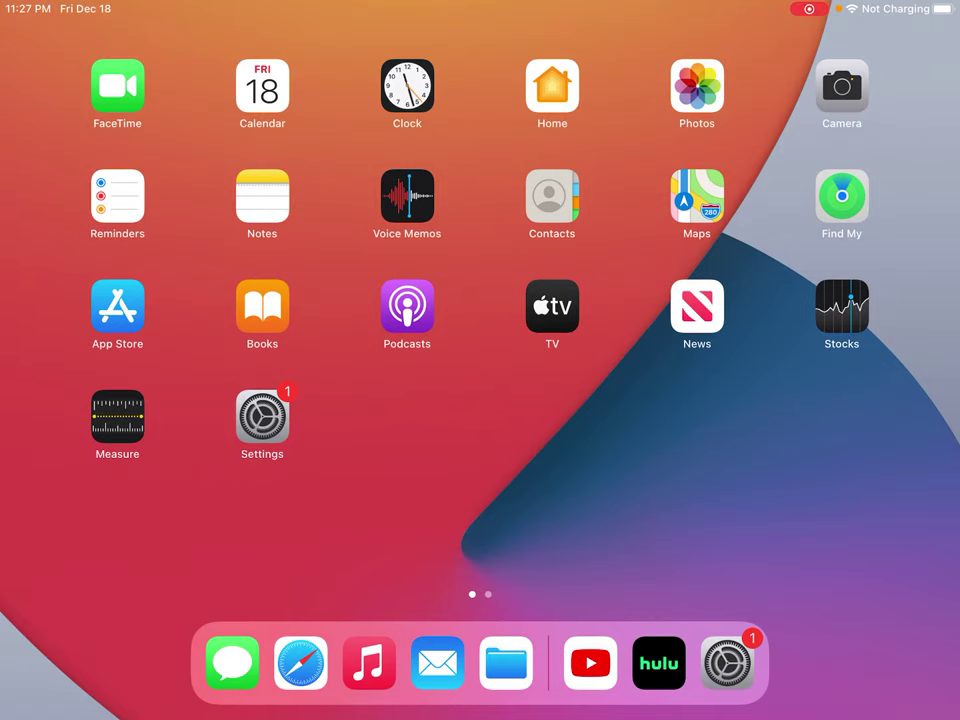
# Step: Confirm in Settings that Wi‑Fi shows xfi22 joined, go home, and pull down Control Center
pyautogui.click(262, 416)
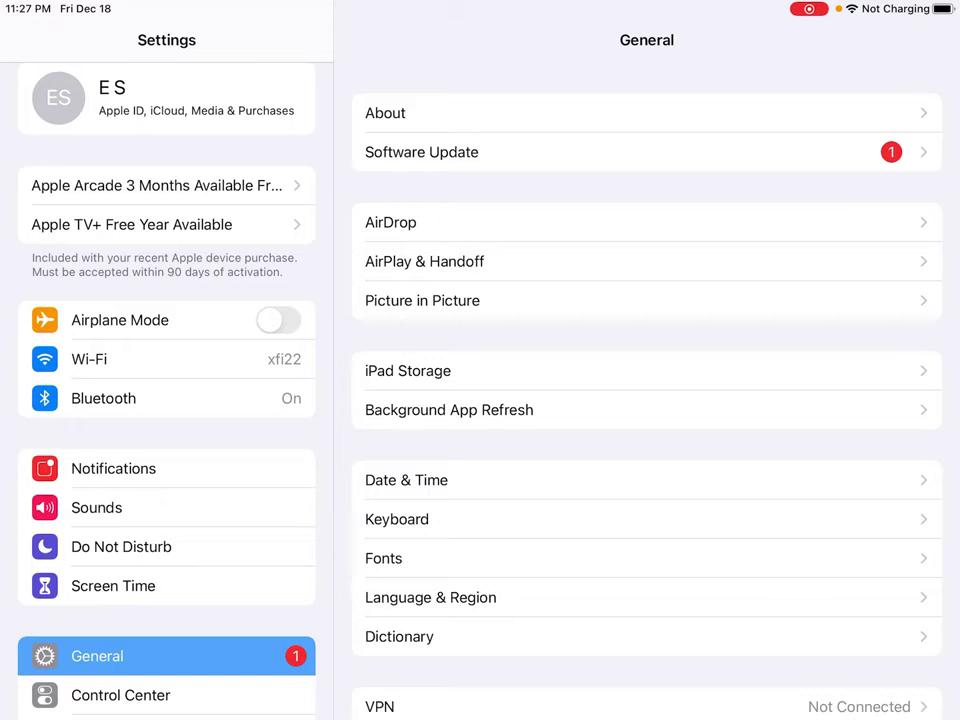
pyautogui.click(89, 359)
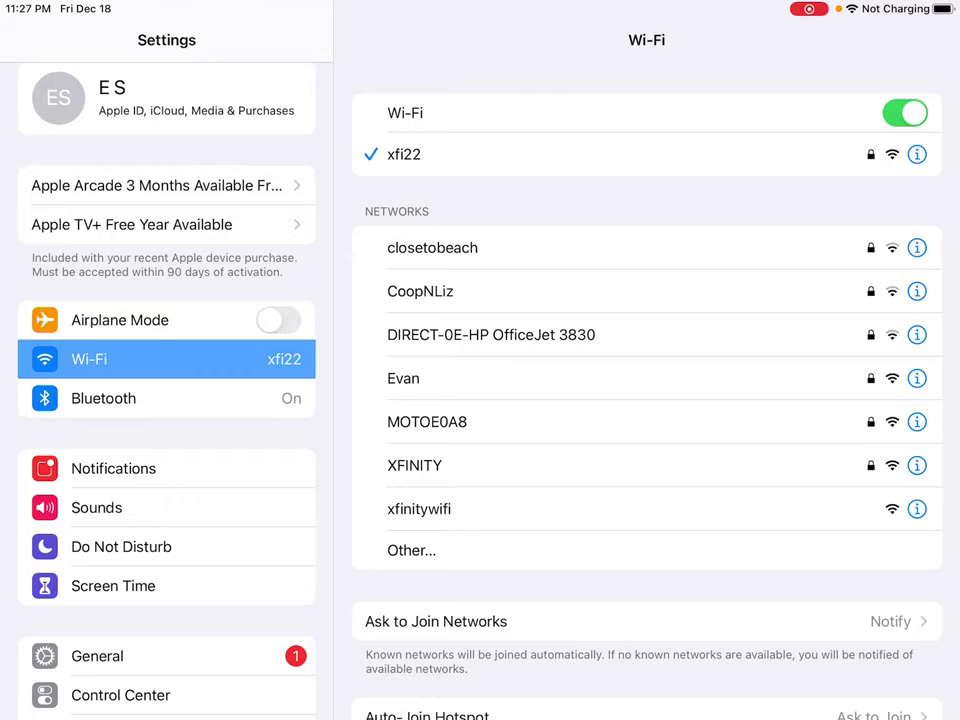
pyautogui.press('super+h')
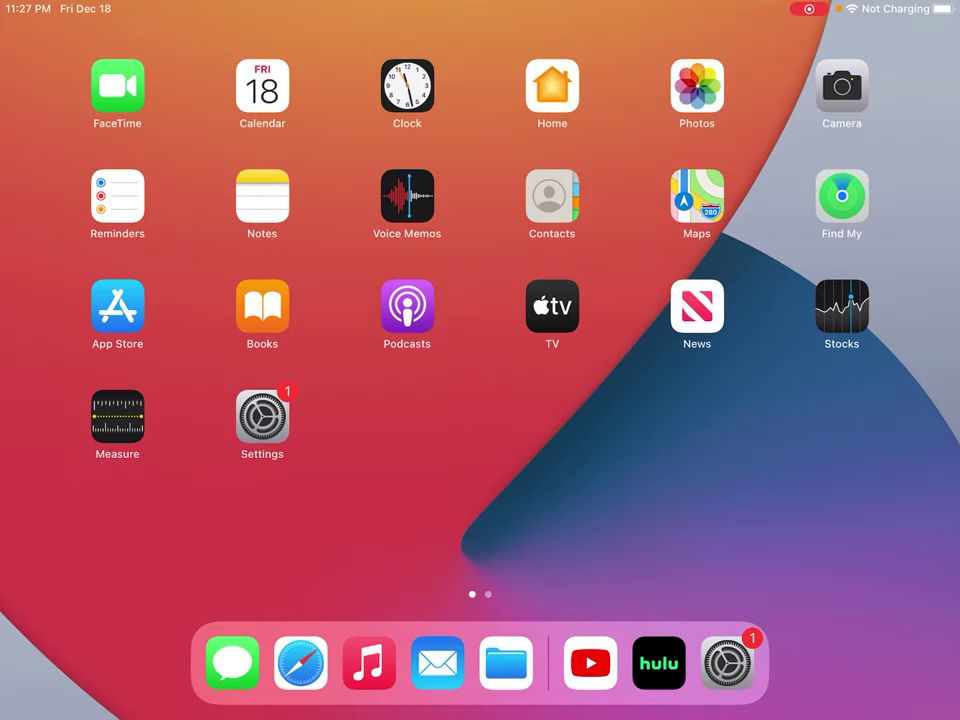
pyautogui.moveTo(880, 5); pyautogui.dragTo(870, 300)
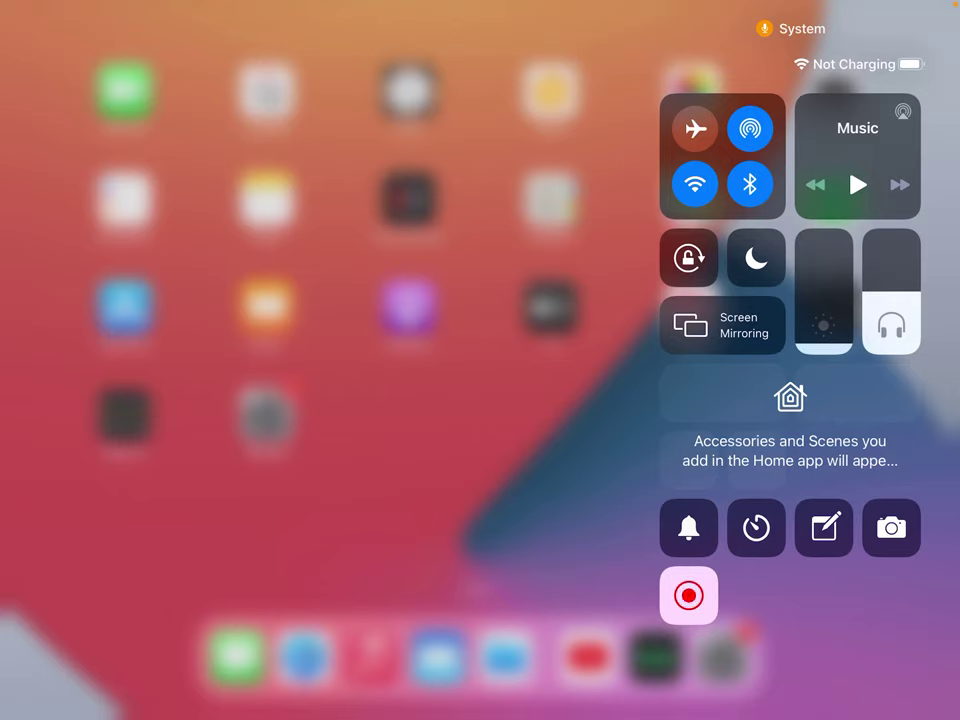
pyautogui.click(722, 325)
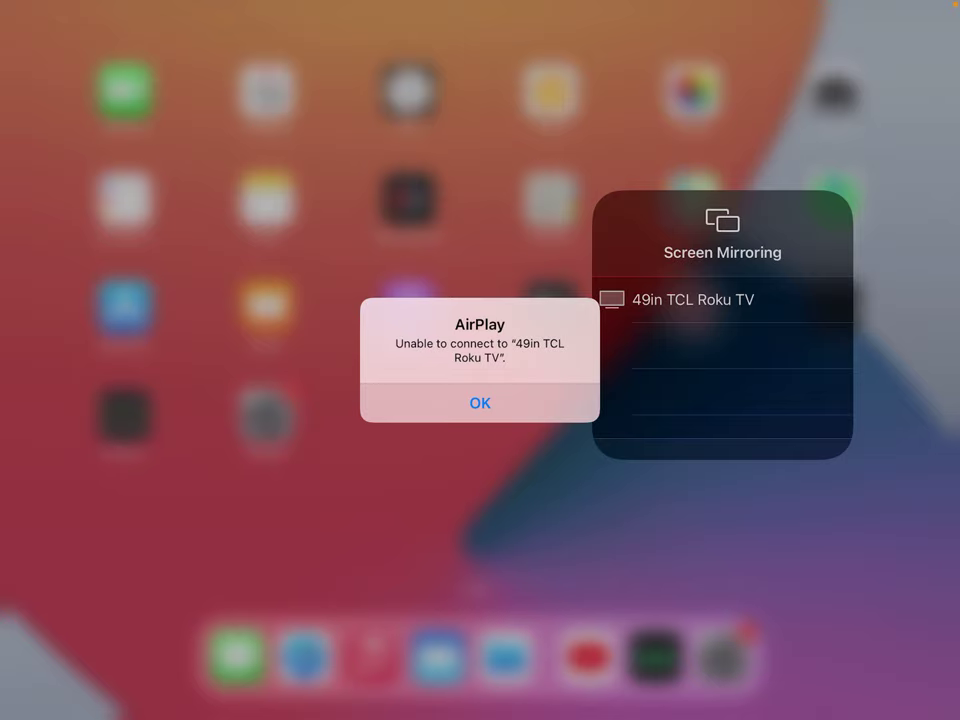
pyautogui.click(480, 403)
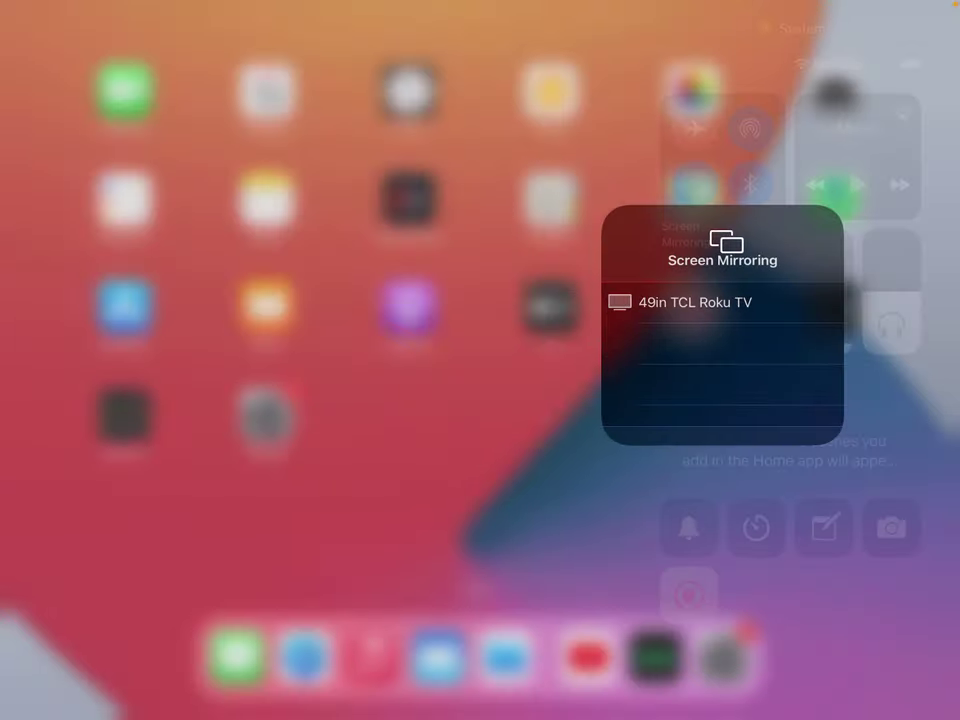
pyautogui.click(636, 125)
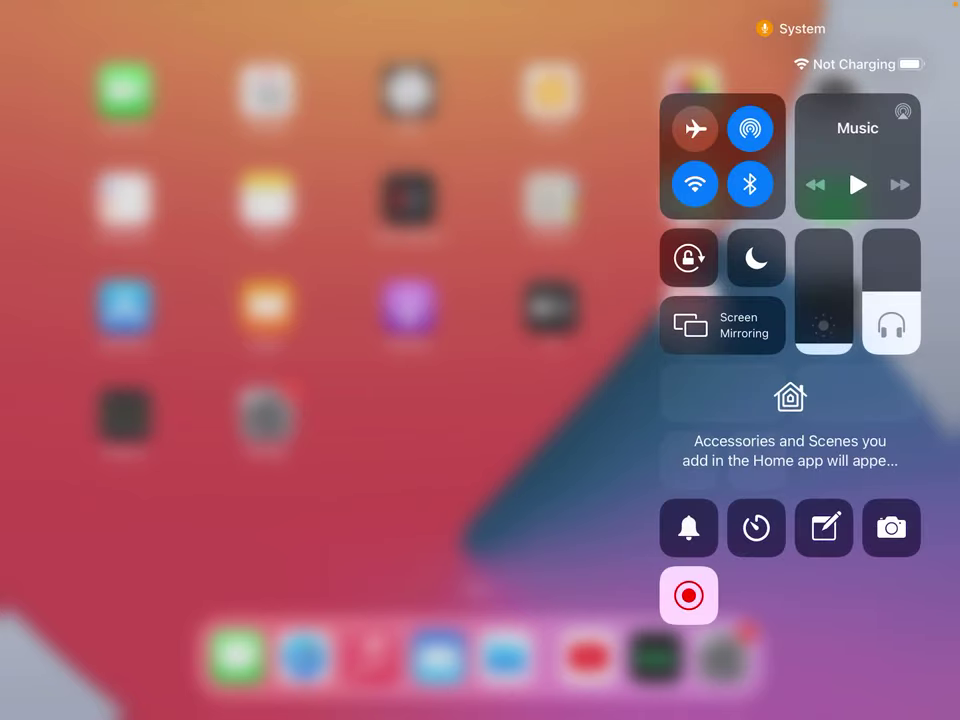
pyautogui.click(636, 125)
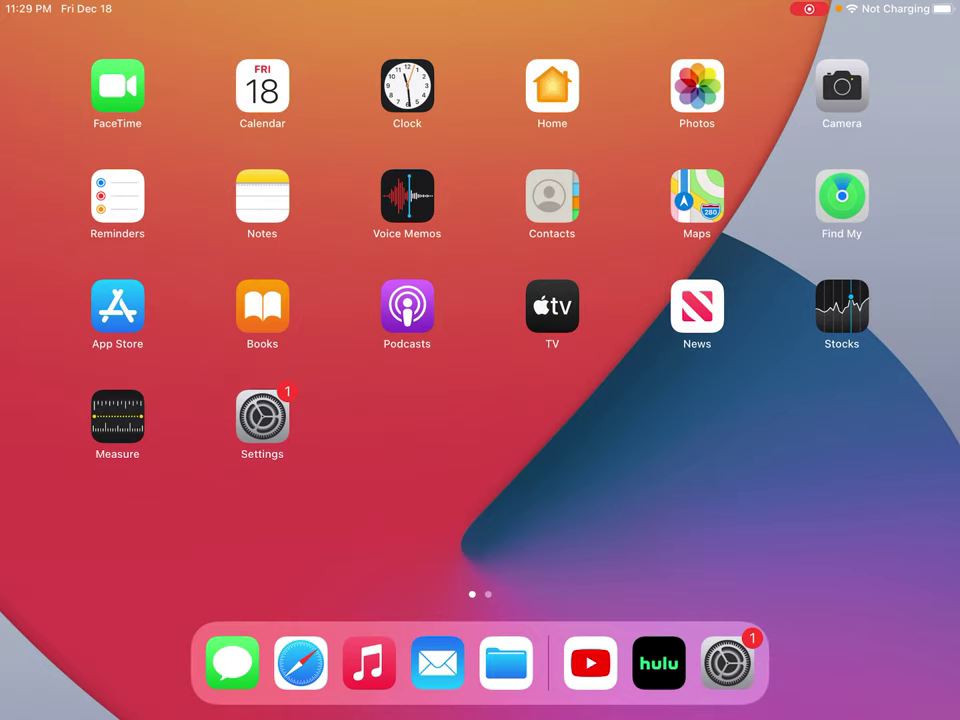
# Step: From Home Screen page 2, browse Hulu's home feed of Keep Watching titles, then exit
pyautogui.moveTo(700, 450); pyautogui.dragTo(200, 450)
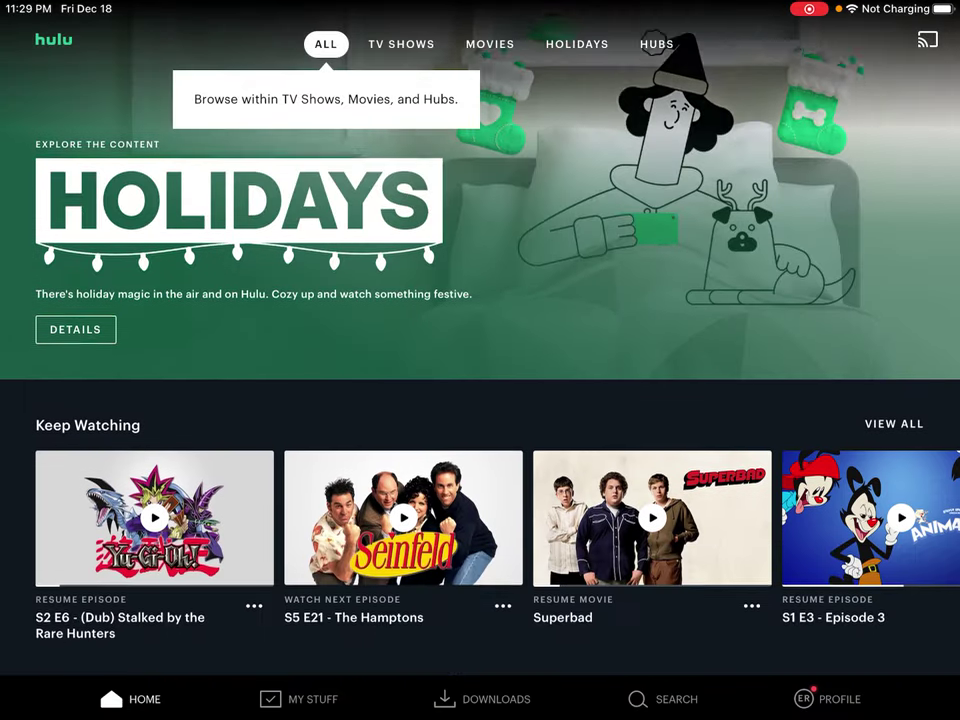
pyautogui.scroll(-1, 480, 350)
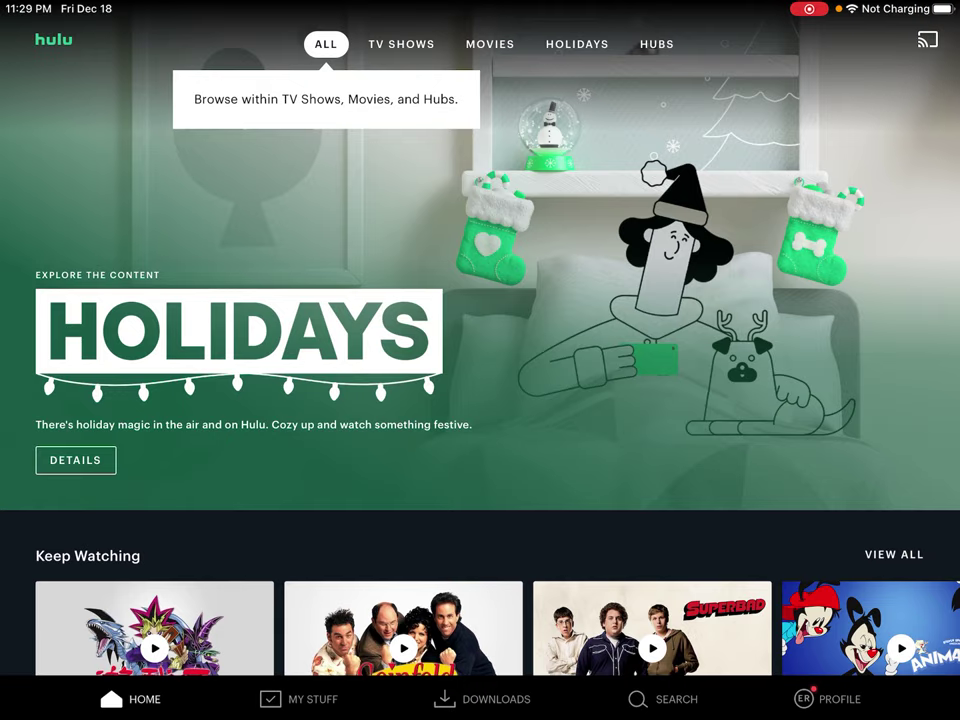
pyautogui.press('super+h')
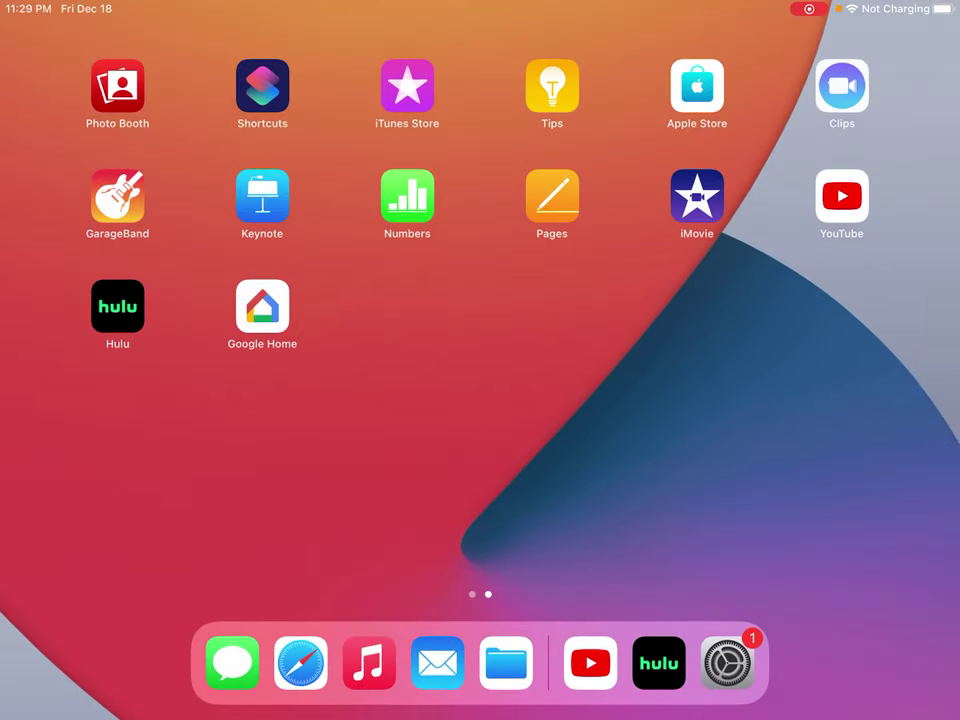
# Step: Show YouTube's list of available cast devices without connecting, then return home
pyautogui.click(590, 663)
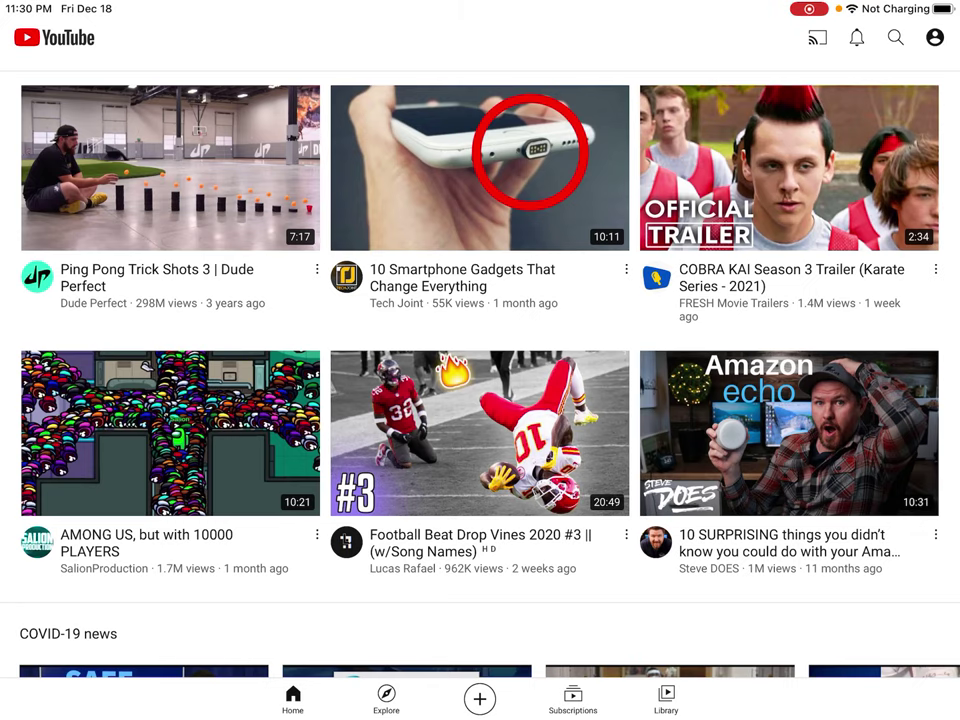
pyautogui.click(817, 38)
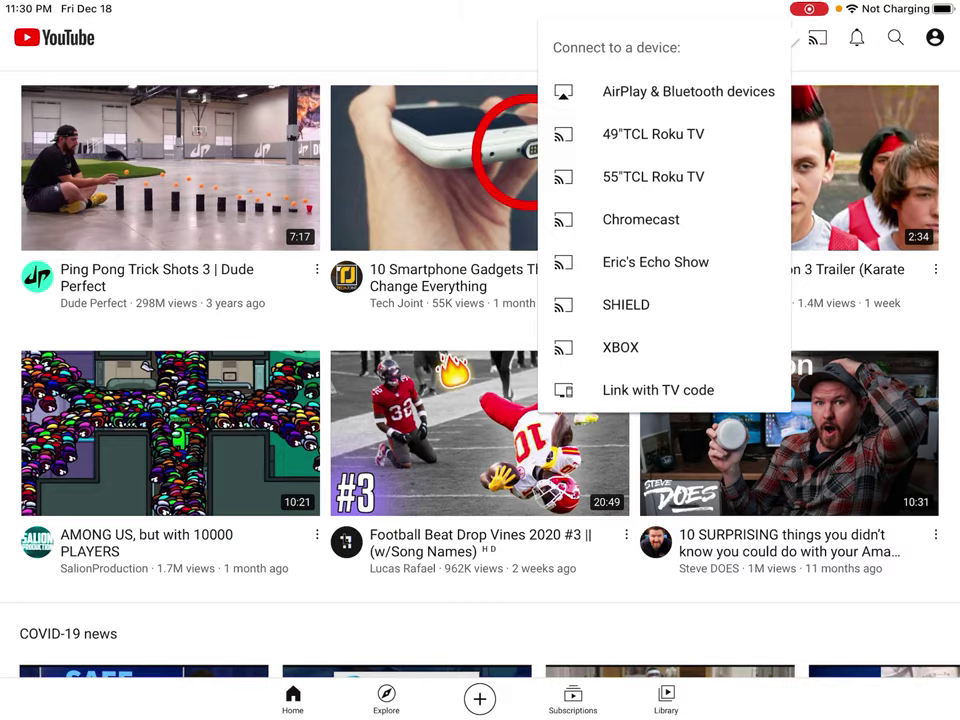
pyautogui.press('super+h')
# Step: Swipe the Home Screen from page 2 back to page 1
pyautogui.hscroll(-5, 480, 300)
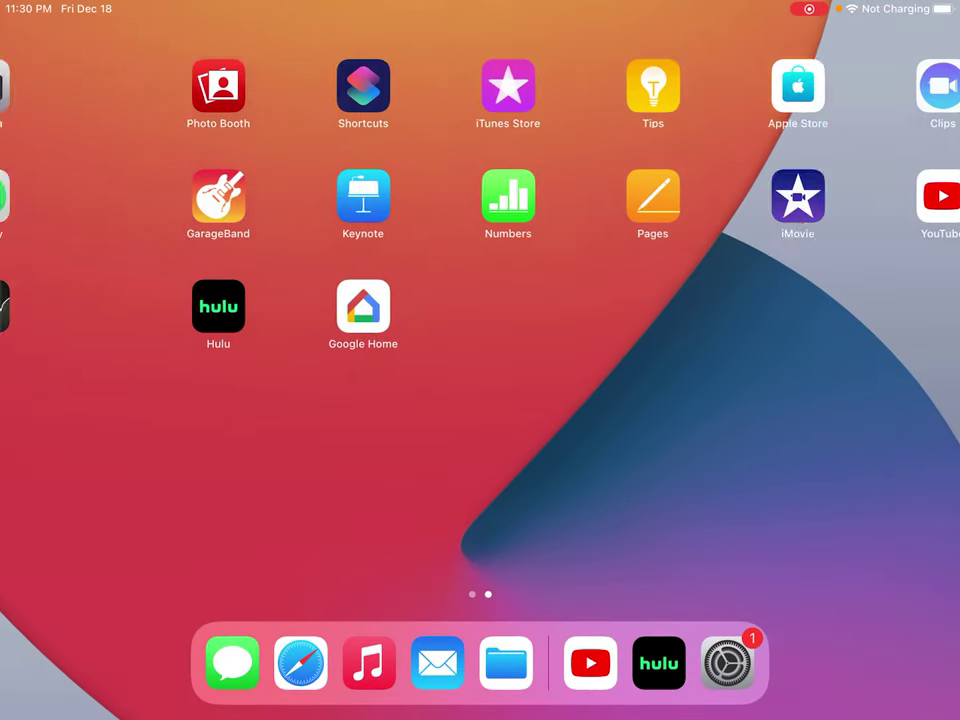